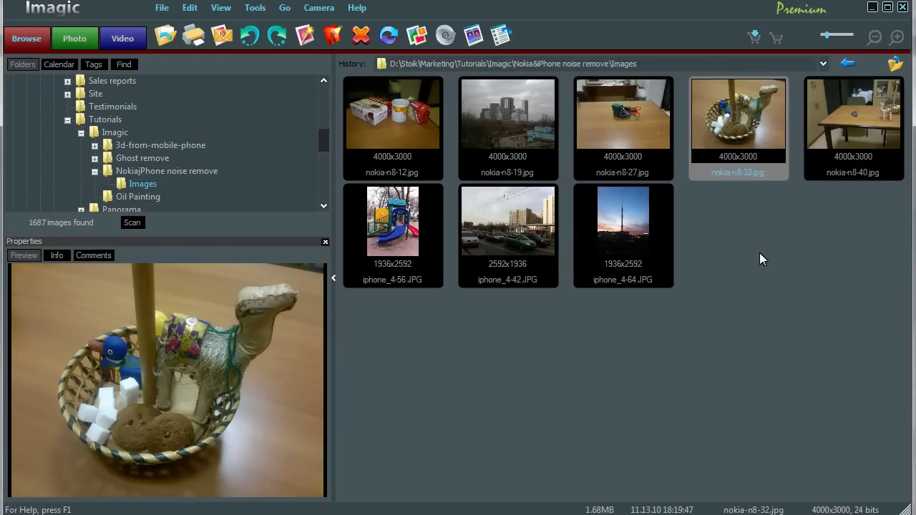
Step: Open nokia-n8-32.jpg at 100% zoom and pan across the table and blue duck
mouse_move(760, 253)
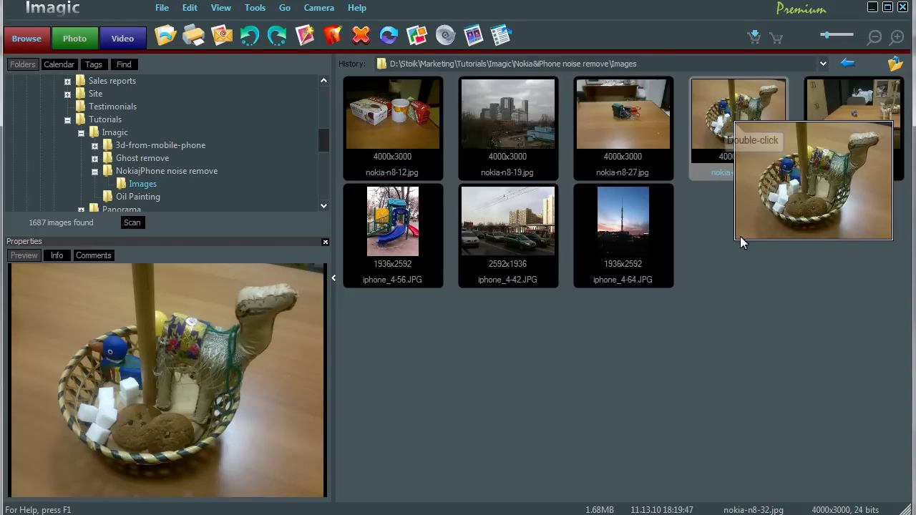
double_click(725, 110)
key(KP_Divide)
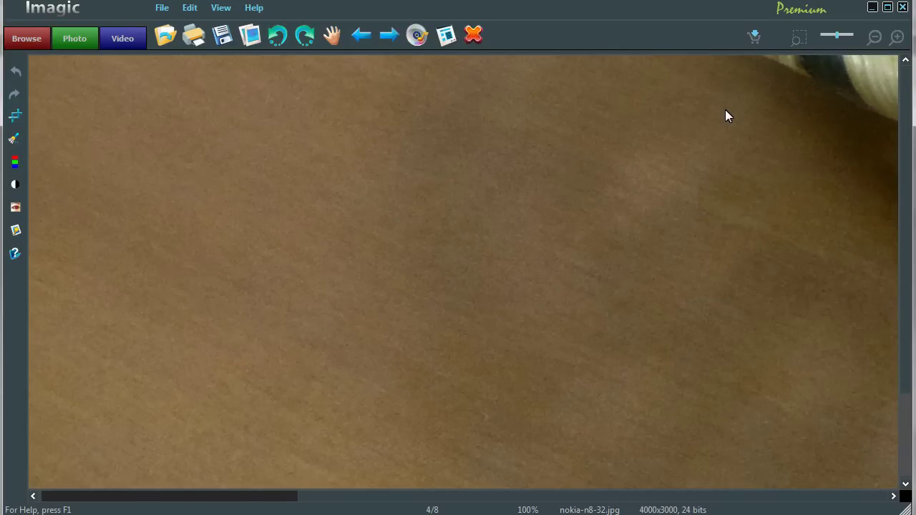
drag(907, 443, 905, 212)
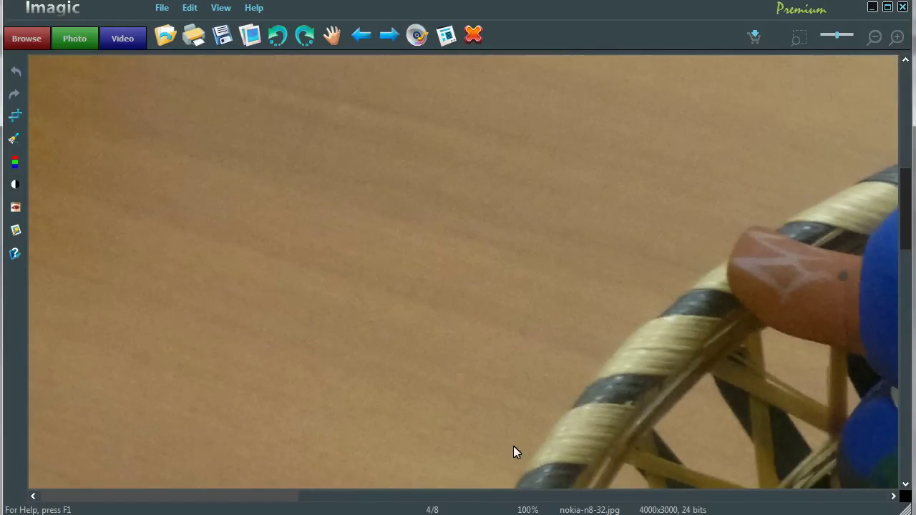
drag(261, 499, 451, 508)
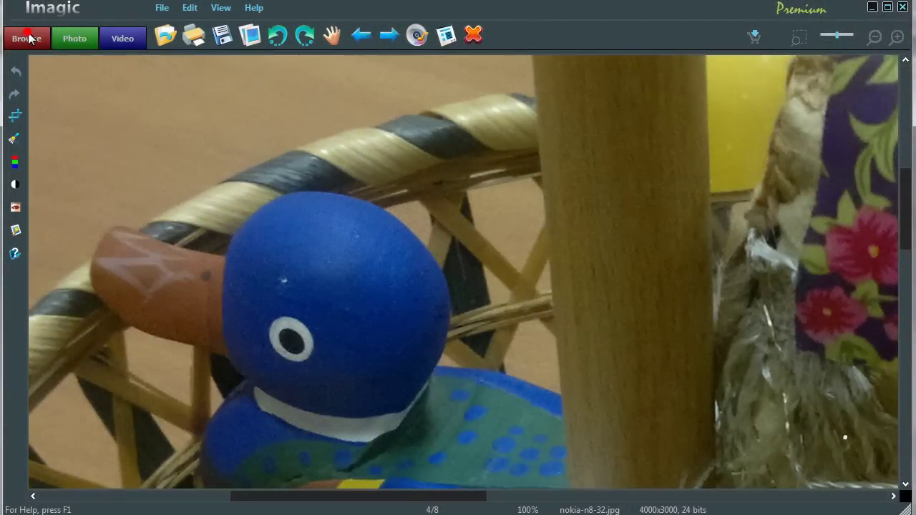
Step: Open iphone_4-42.JPG at full size, pan up to the trees above the cars, and return to thumbnails
click(29, 37)
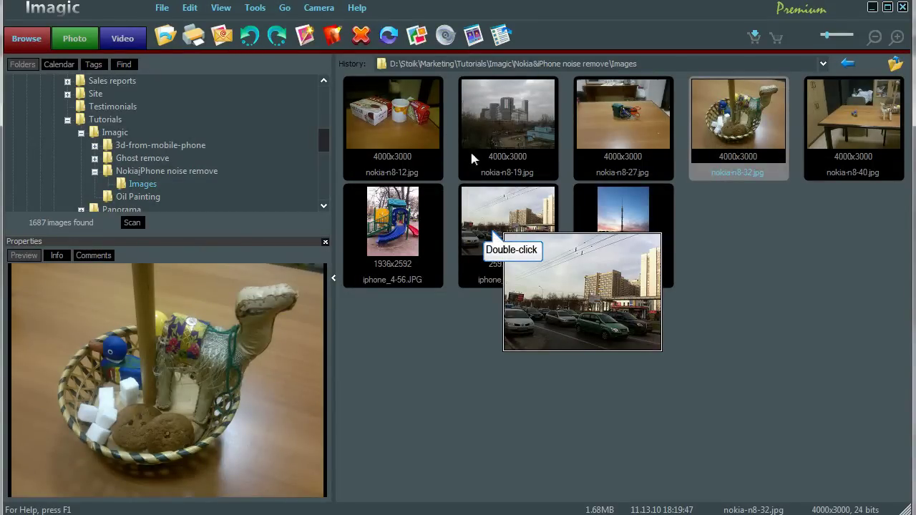
double_click(487, 214)
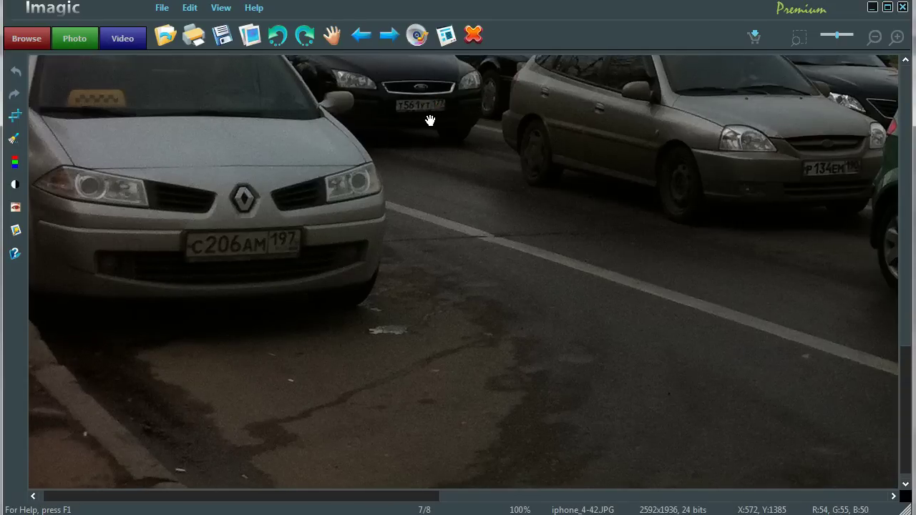
drag(429, 120, 419, 267)
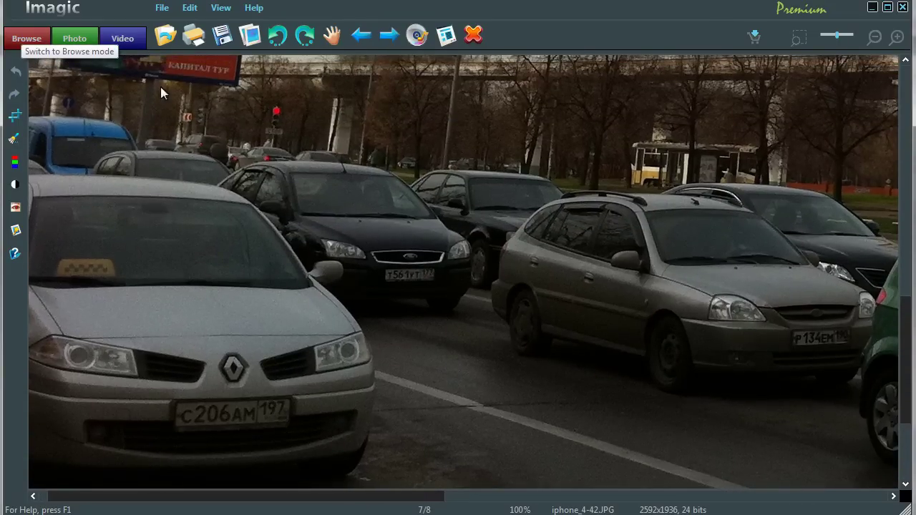
click(21, 38)
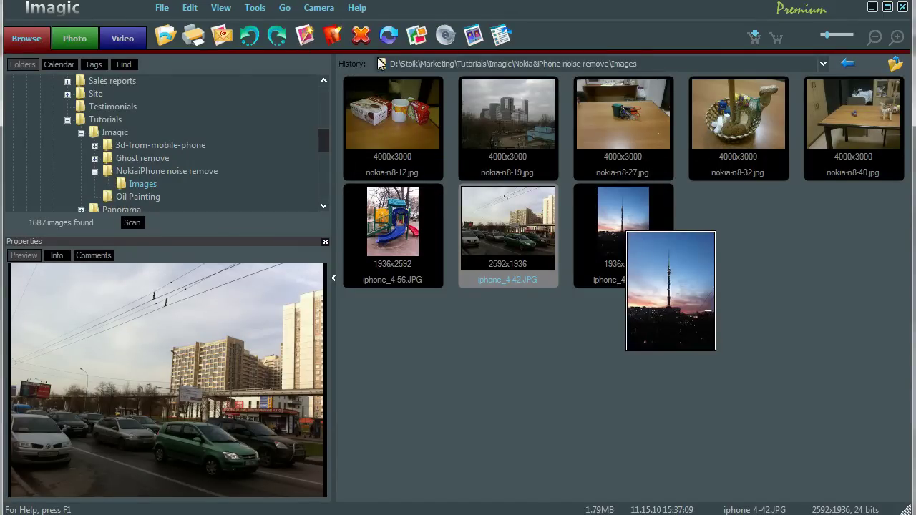
double_click(623, 229)
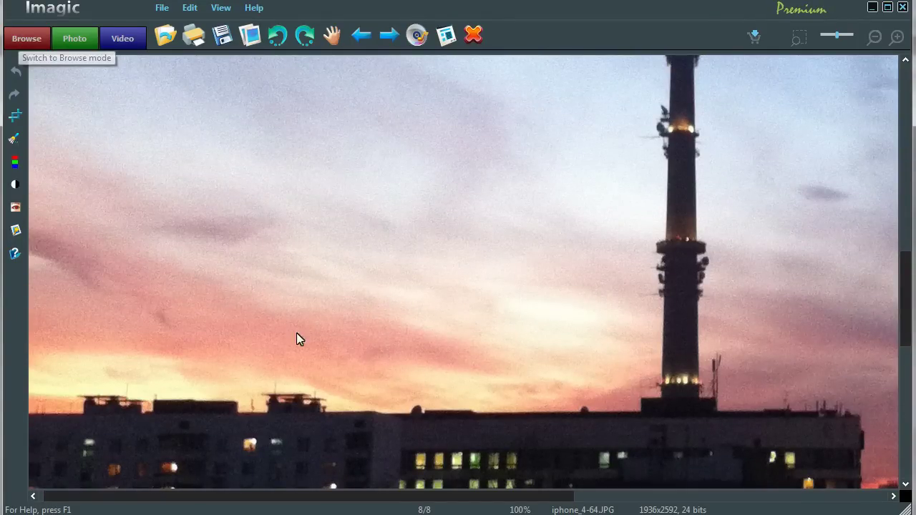
click(21, 43)
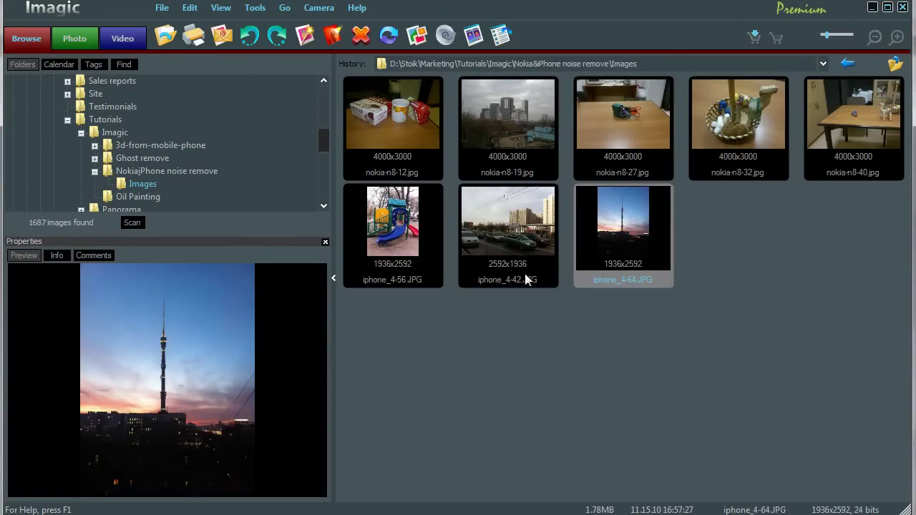
Step: Box-select all eight photos in the folder and launch Tools > Improvement Wizard
click(539, 368)
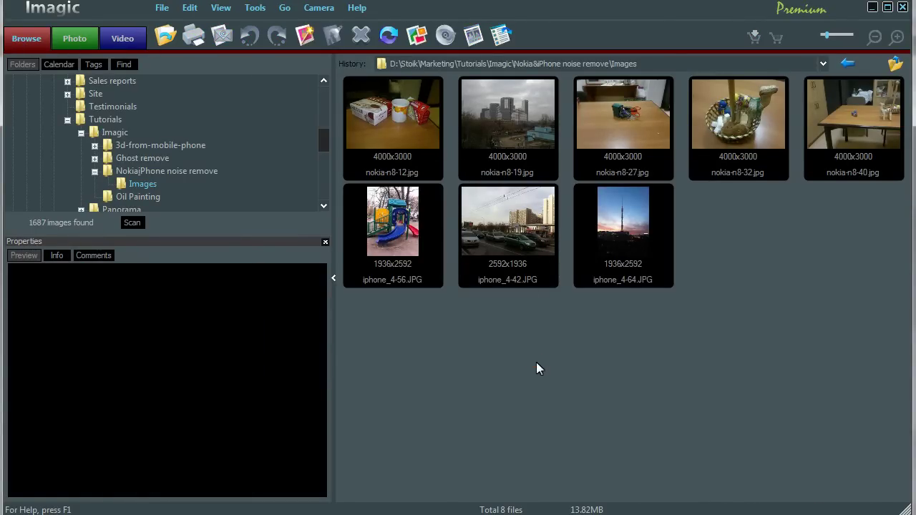
drag(404, 377, 794, 145)
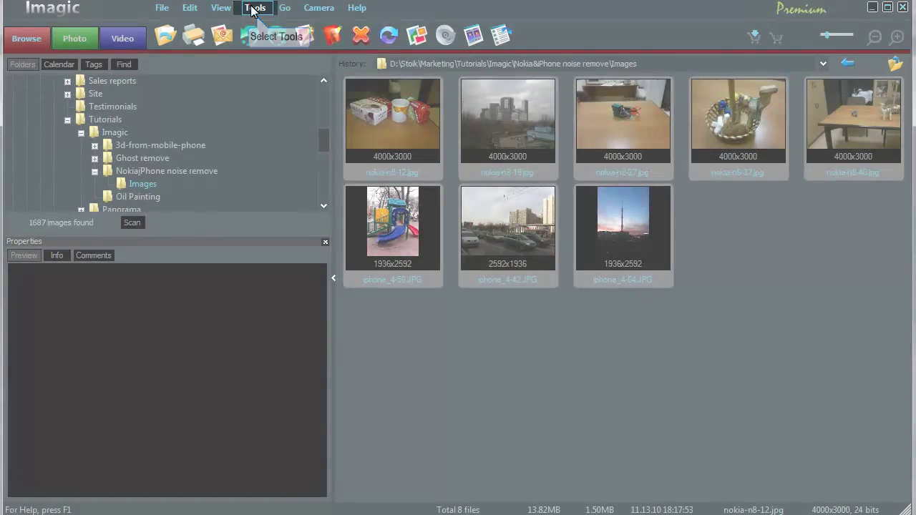
click(254, 8)
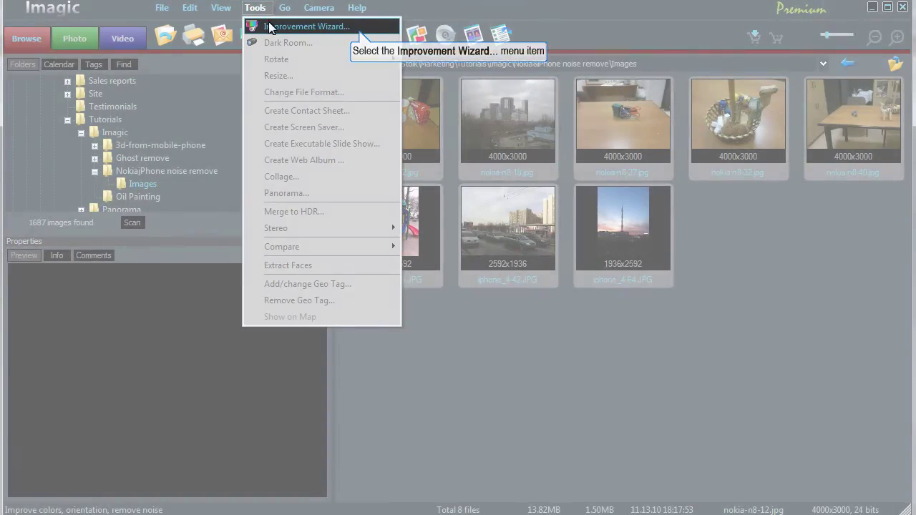
click(271, 28)
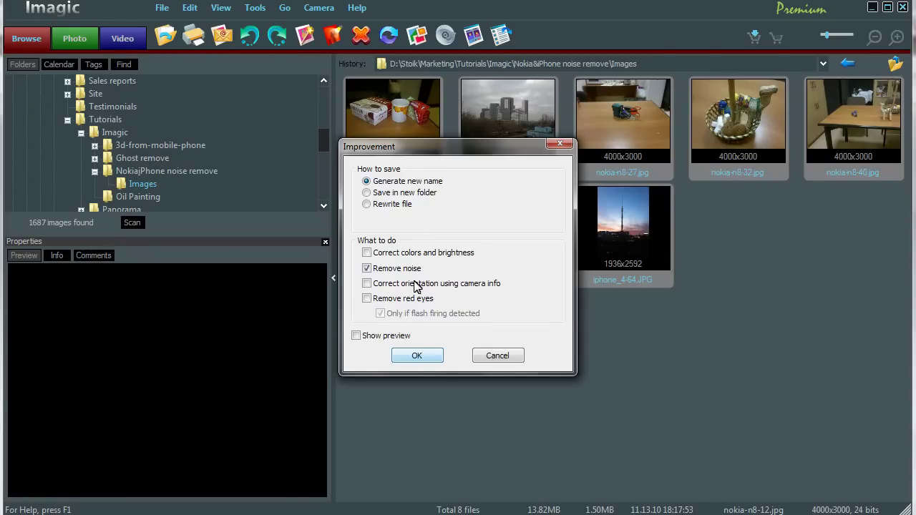
Step: Run Remove noise with Generate new name on all eight selected photos
click(416, 356)
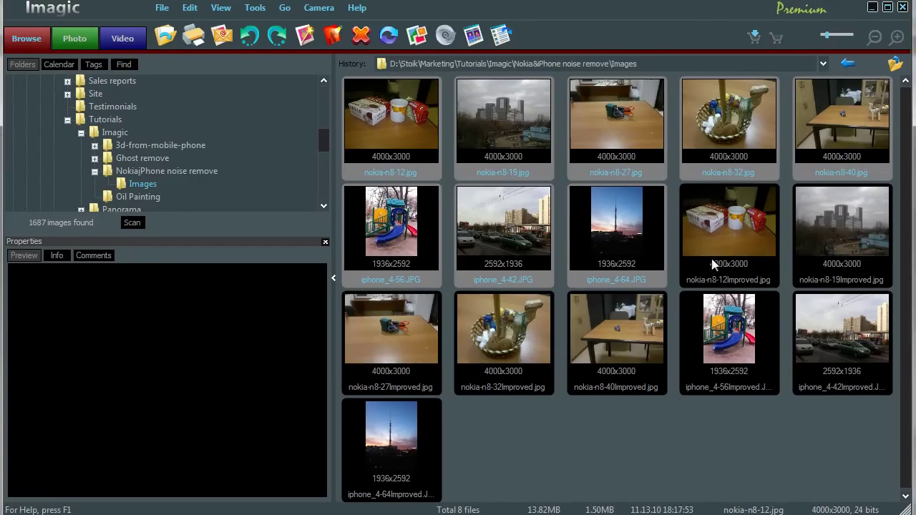
Step: Select nokia-n8-32.jpg plus nokia-n8-32Improved.jpg and open Tools > Compare > Images
click(725, 128)
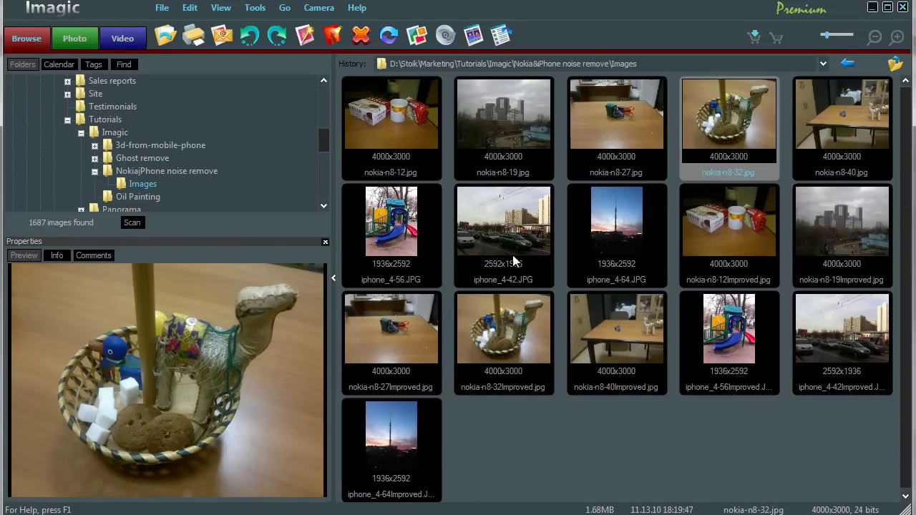
ctrl+click(504, 334)
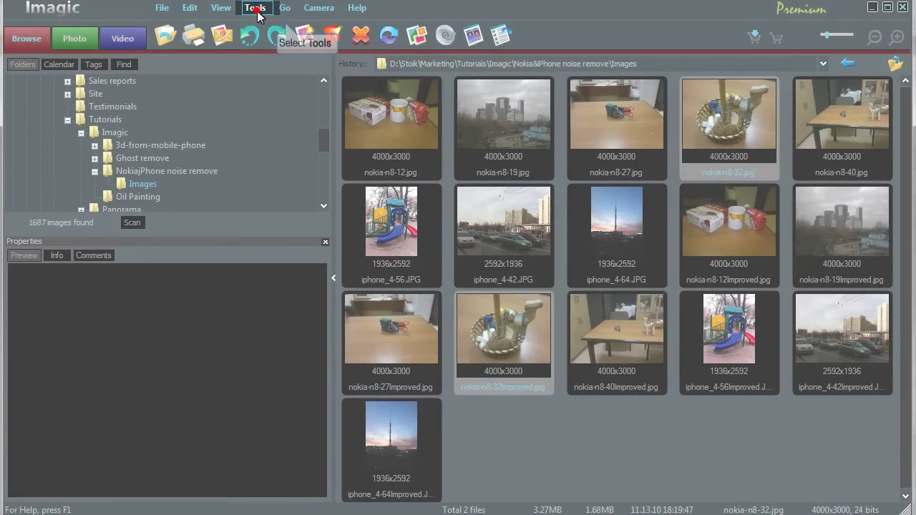
click(257, 10)
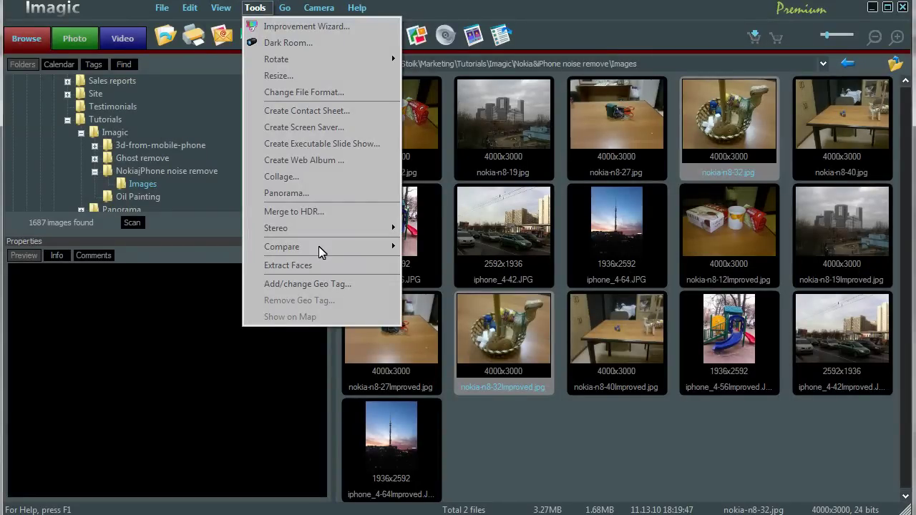
mouse_move(319, 251)
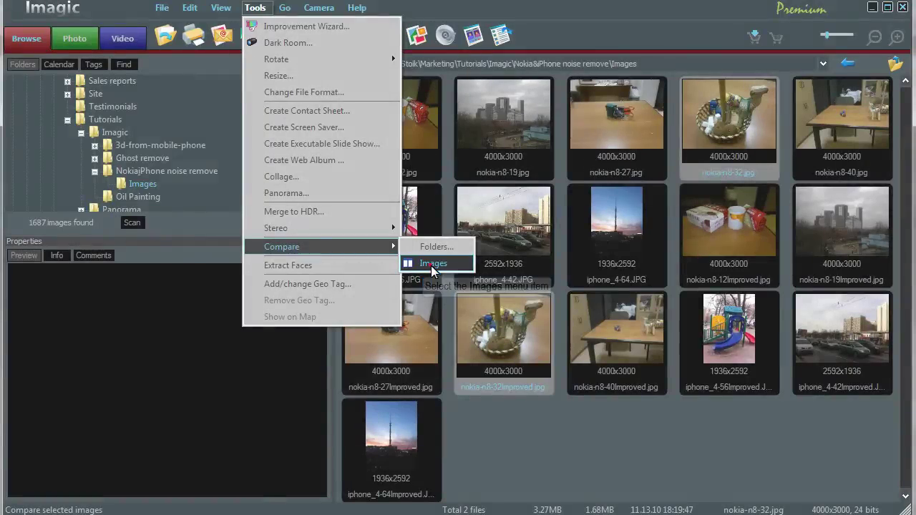
click(432, 264)
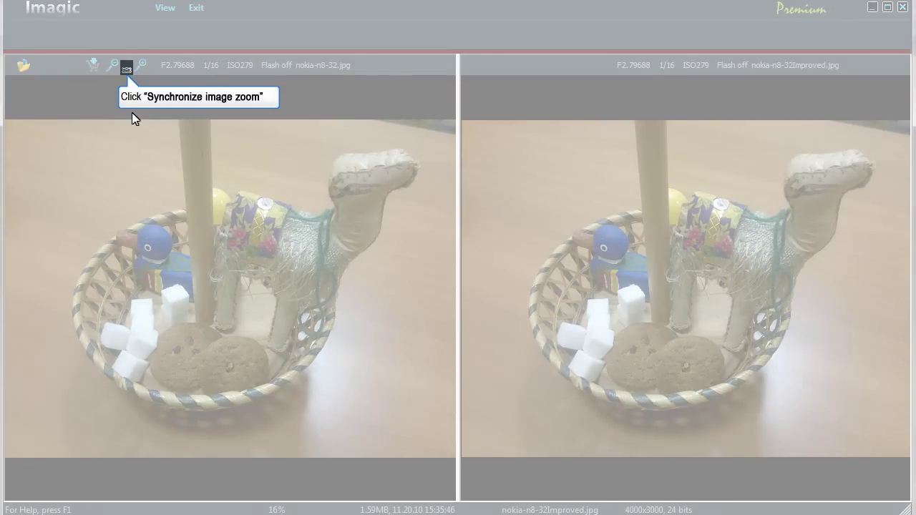
Step: Zoom both nokia-n8-32 panes together to 100% and pan from the sugar cubes to the duck's head
click(127, 68)
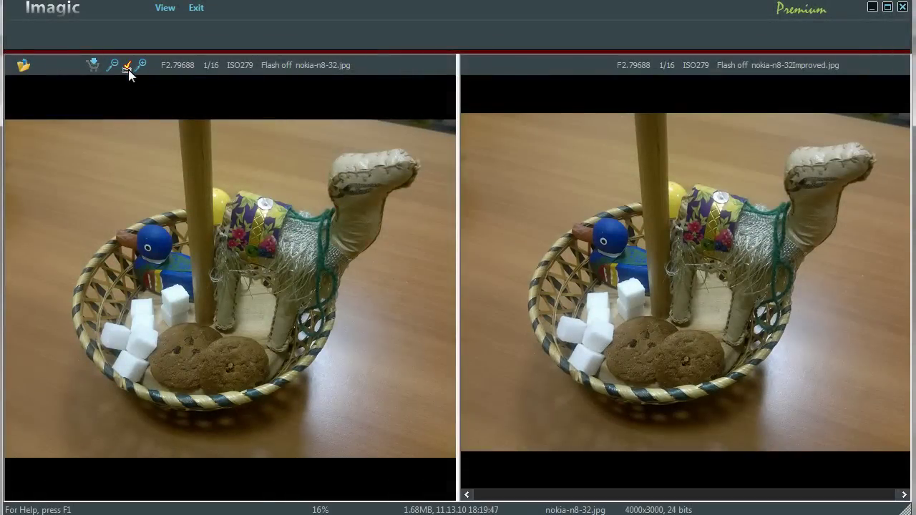
click(180, 151)
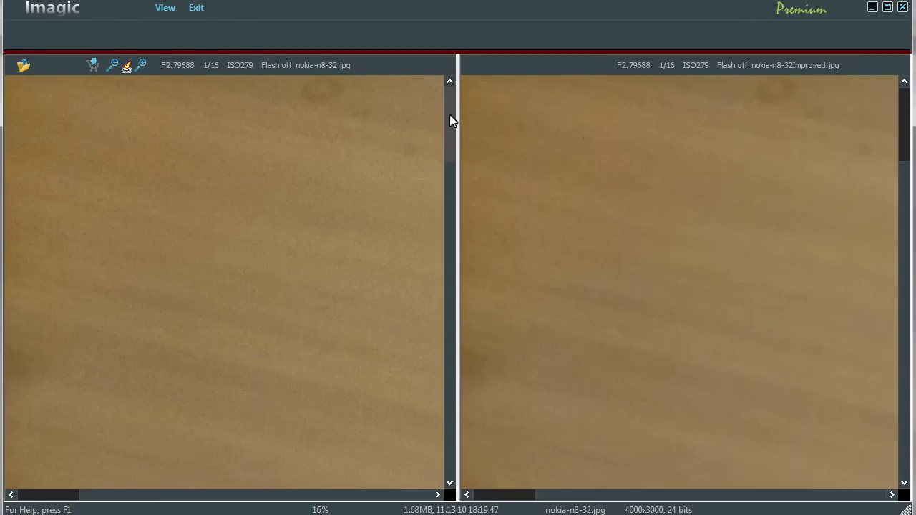
key(KP_Divide)
drag(451, 191, 459, 355)
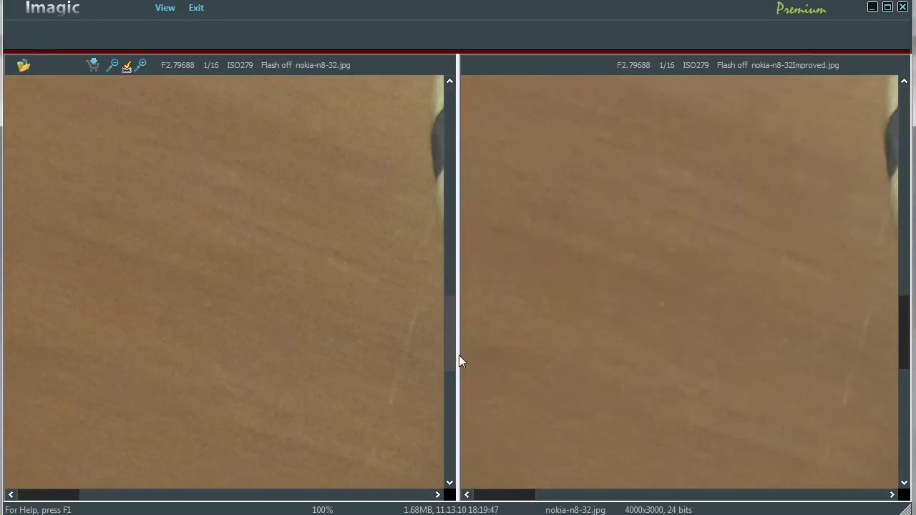
drag(43, 495, 143, 495)
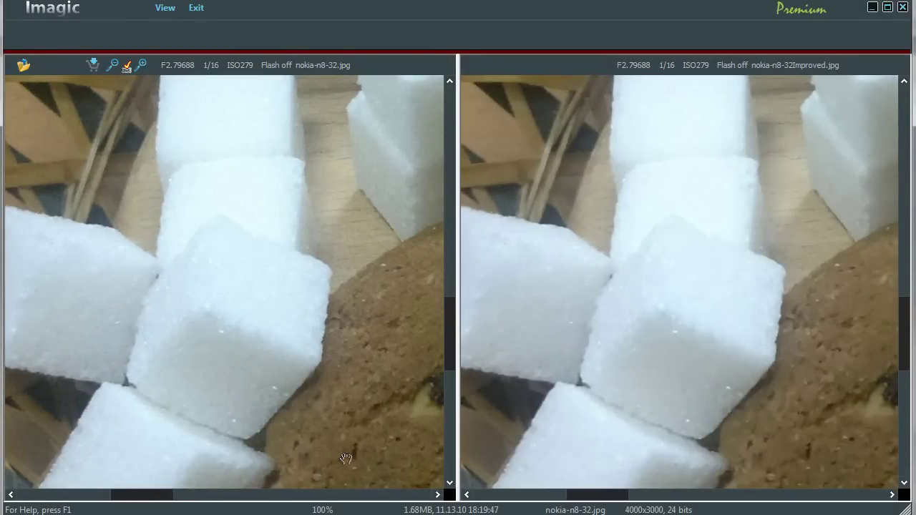
scroll(449, 312, down, 3)
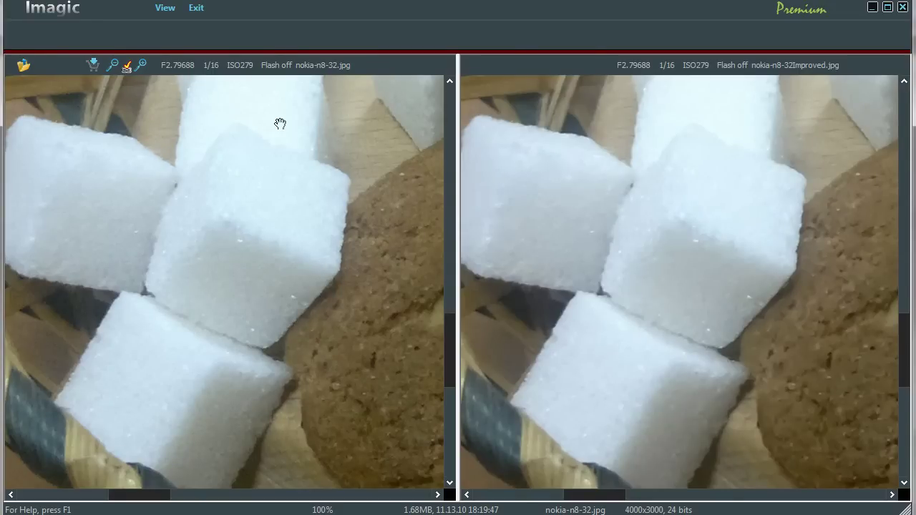
scroll(280, 124, up, 5)
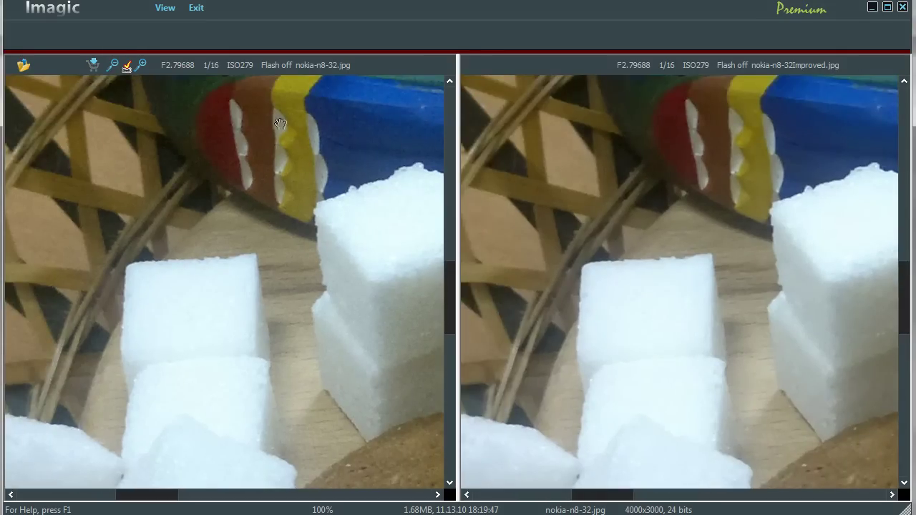
drag(304, 108, 300, 394)
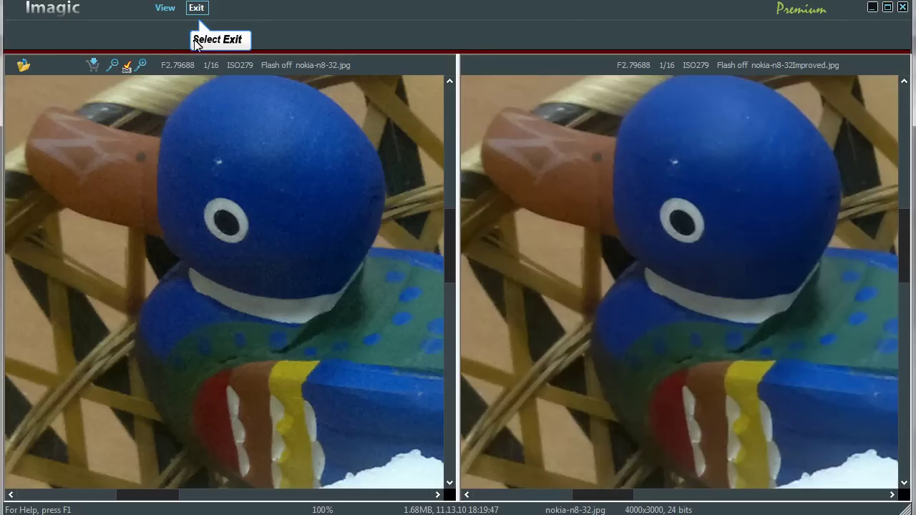
Step: Close the nokia comparison and compare iphone_4-42.JPG with iphone_4-42Improved.JPG side by side
click(196, 8)
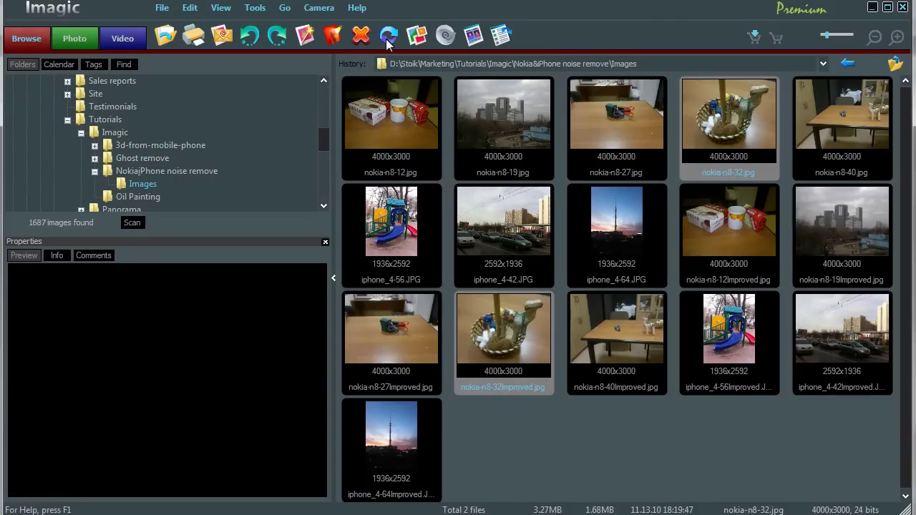
click(499, 240)
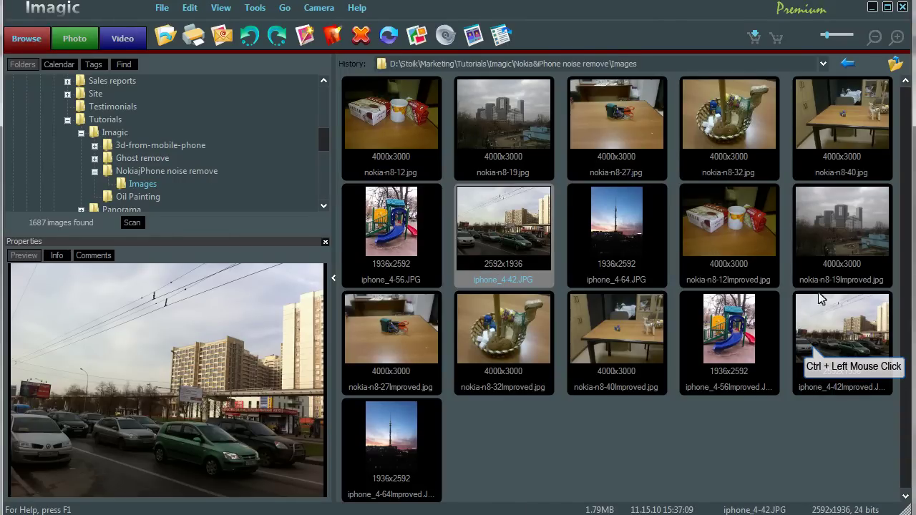
ctrl+click(829, 323)
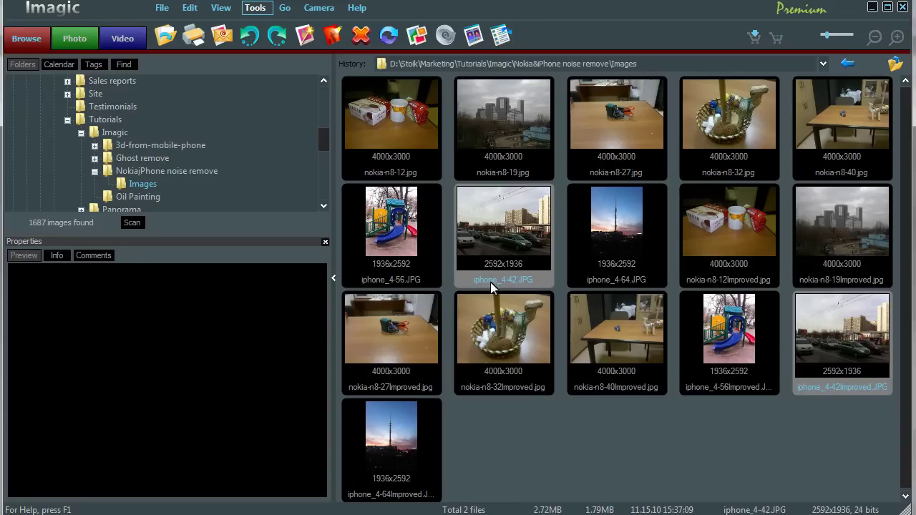
click(256, 9)
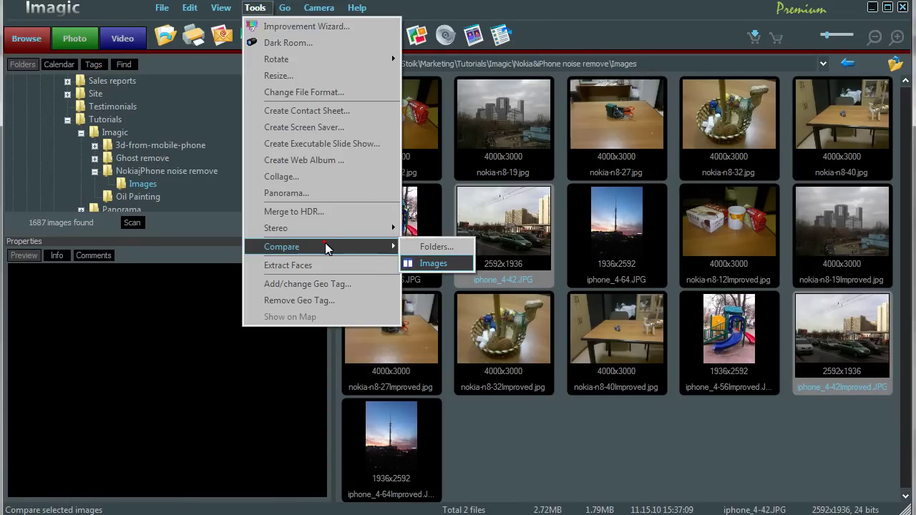
key(Return)
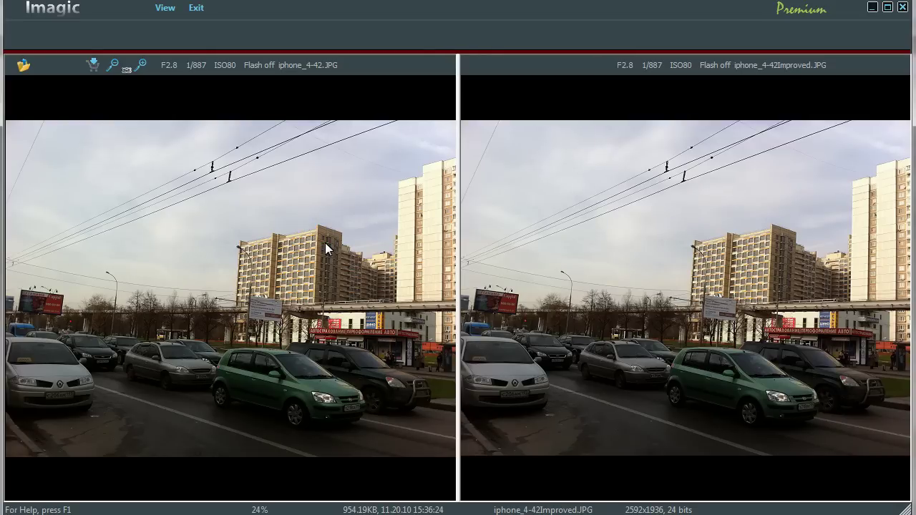
Step: Zoom both street photos to 100% and pan from the sky and power lines to the billboard and cars
click(127, 70)
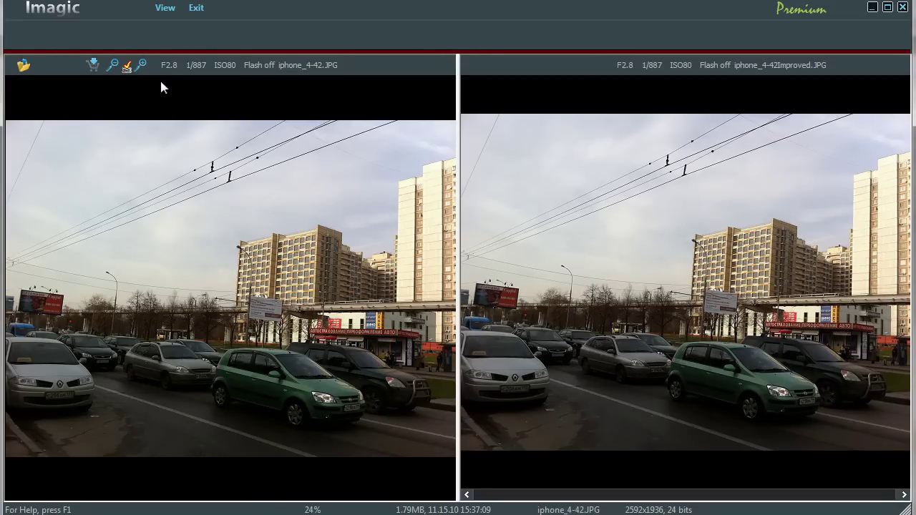
click(207, 278)
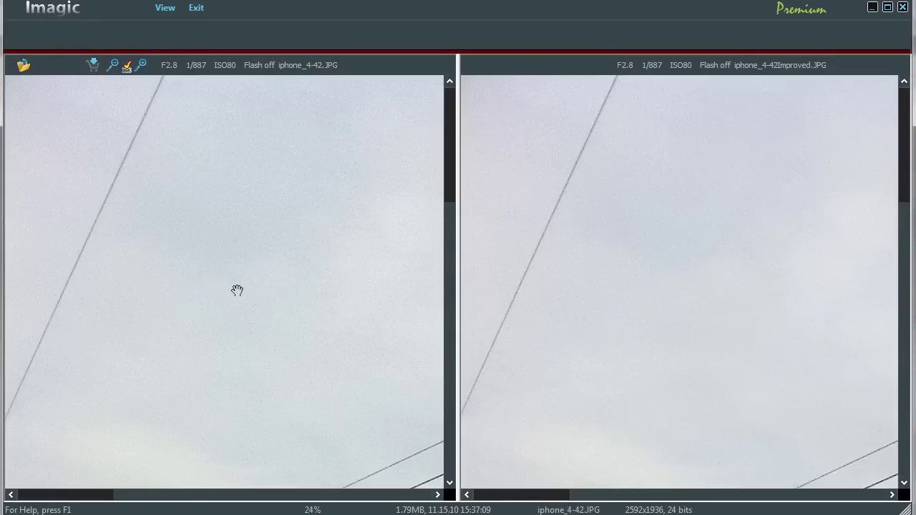
mouse_move(264, 428)
mouse_down()
mouse_move(242, 161)
mouse_move(264, 428)
mouse_up()
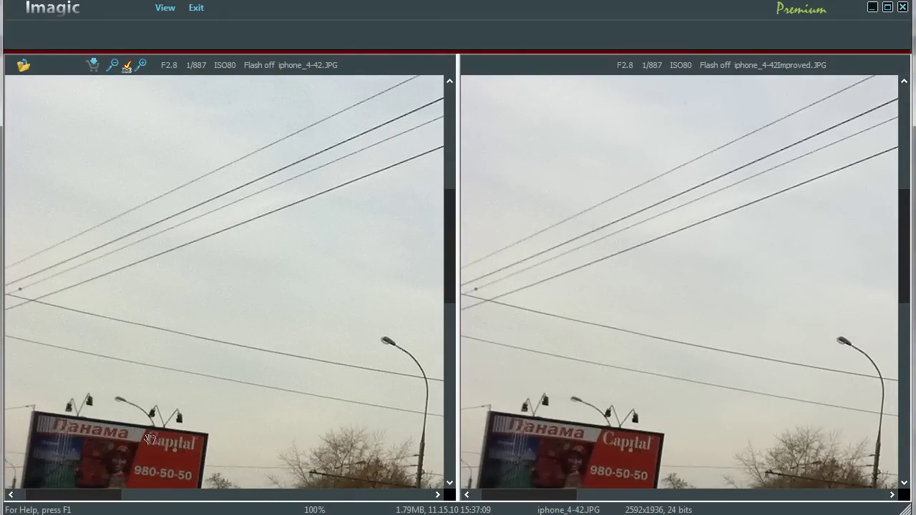
drag(133, 446, 282, 129)
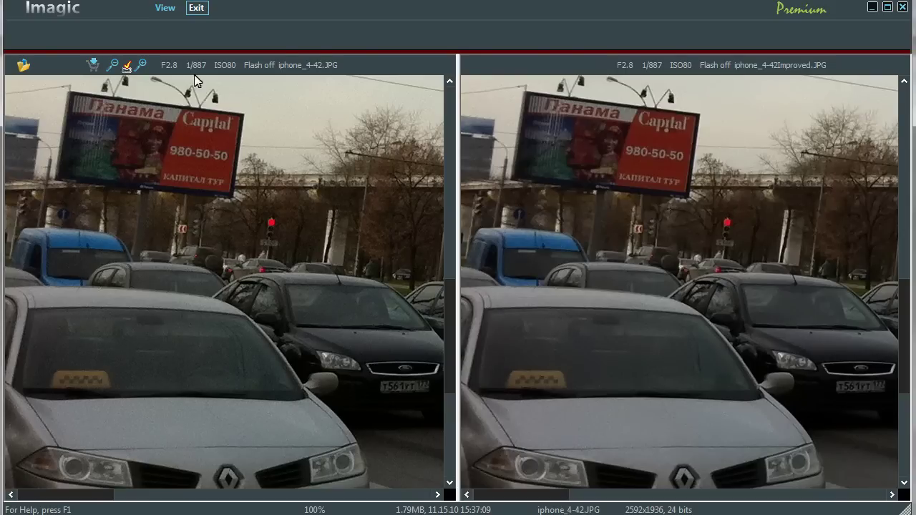
Step: Close the street comparison and compare iphone_4-64.JPG with iphone_4-64Improved.JPG side by side
click(194, 9)
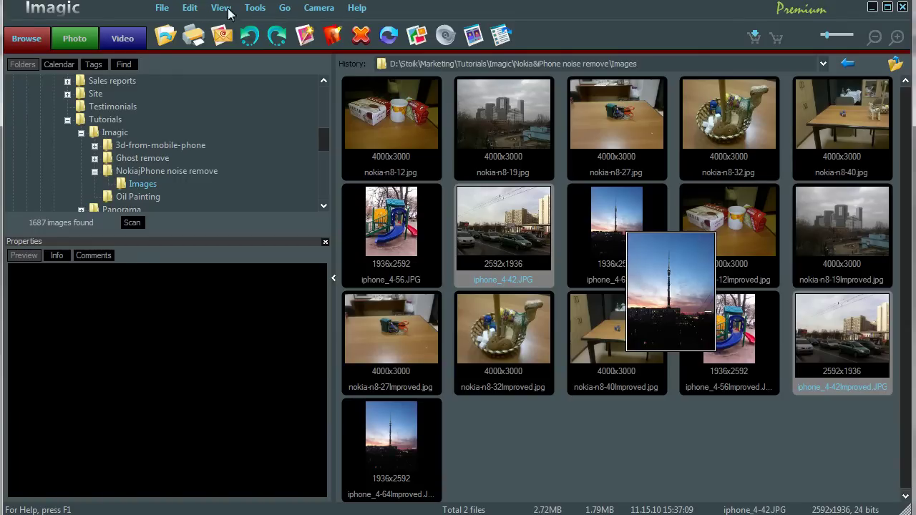
click(624, 237)
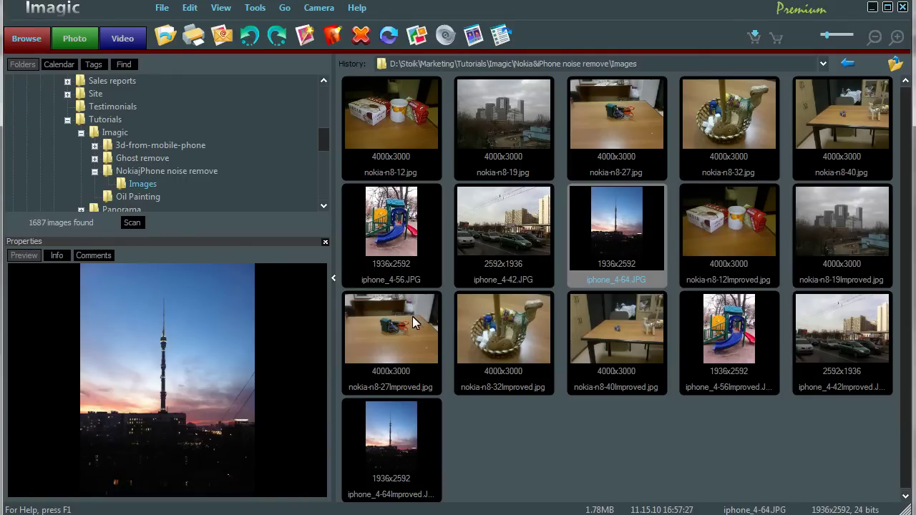
ctrl+click(381, 440)
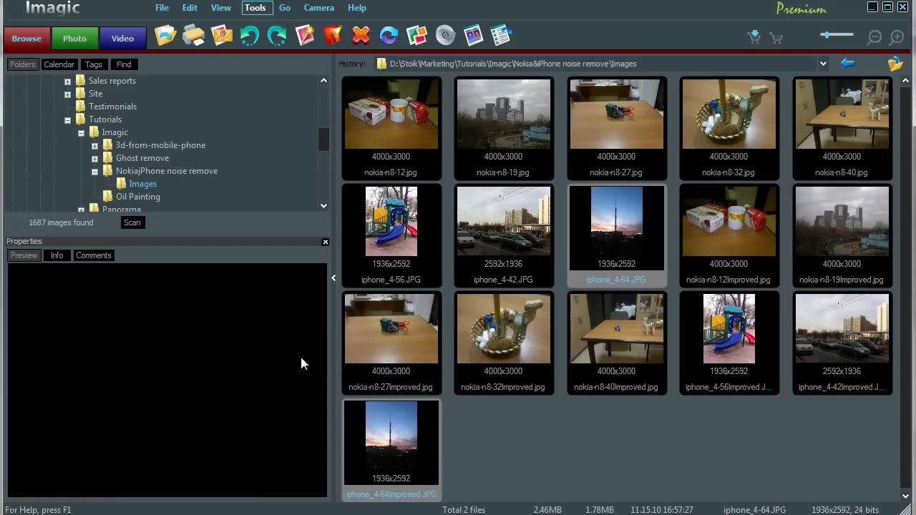
click(255, 9)
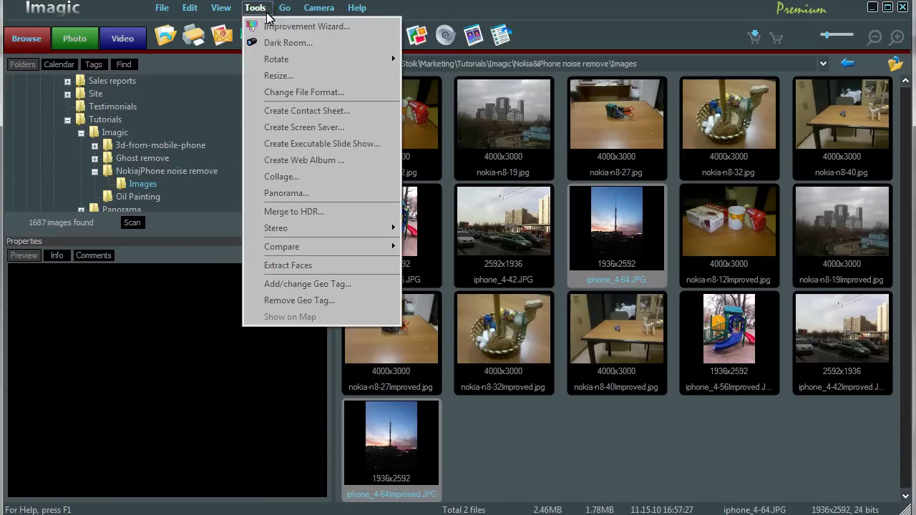
mouse_move(284, 247)
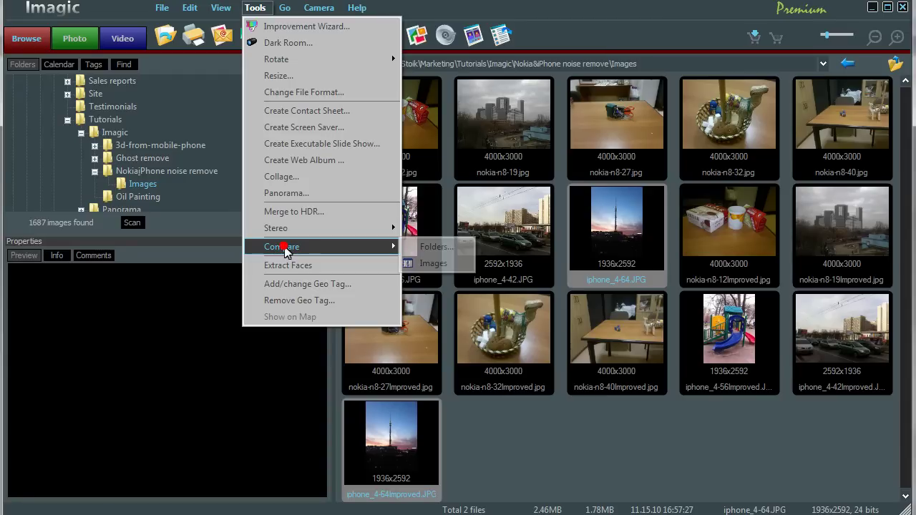
key(Right)
key(Down)
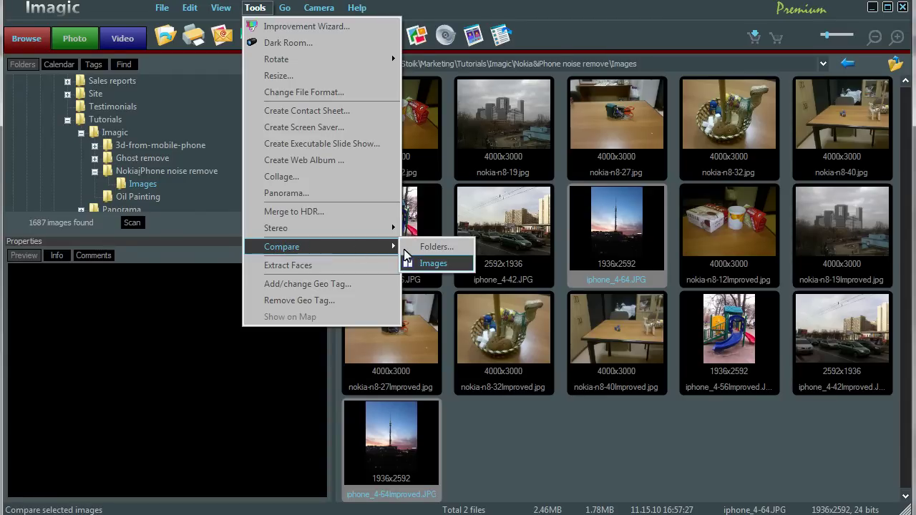
click(456, 263)
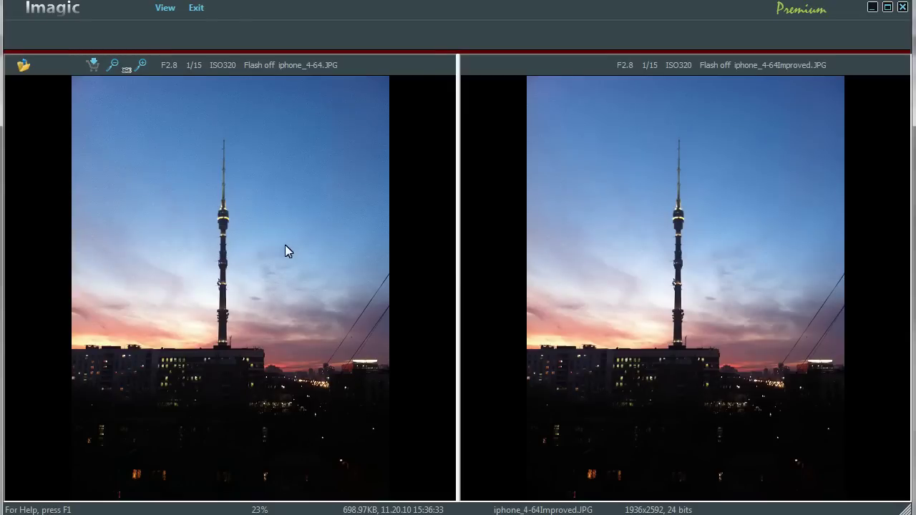
Step: Zoom both tower photos to 100% and pan from the blue sky to the lit buildings and tower
click(127, 68)
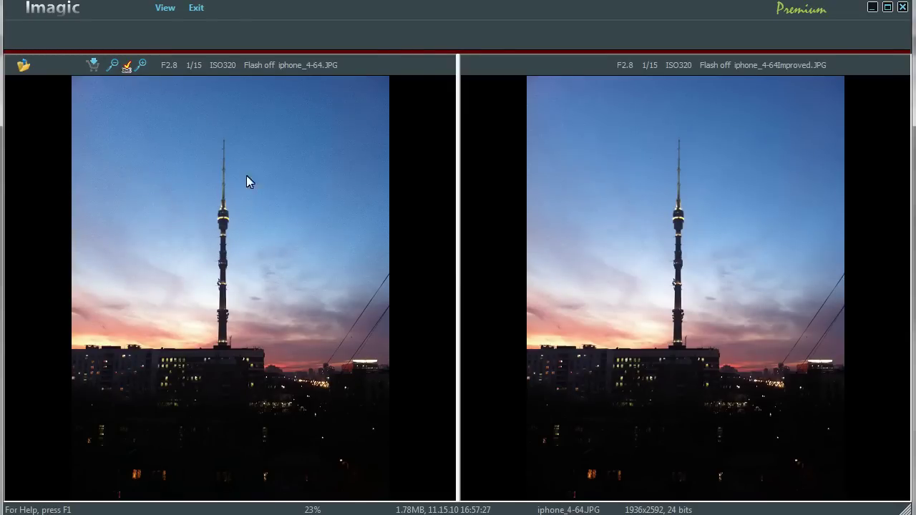
click(267, 348)
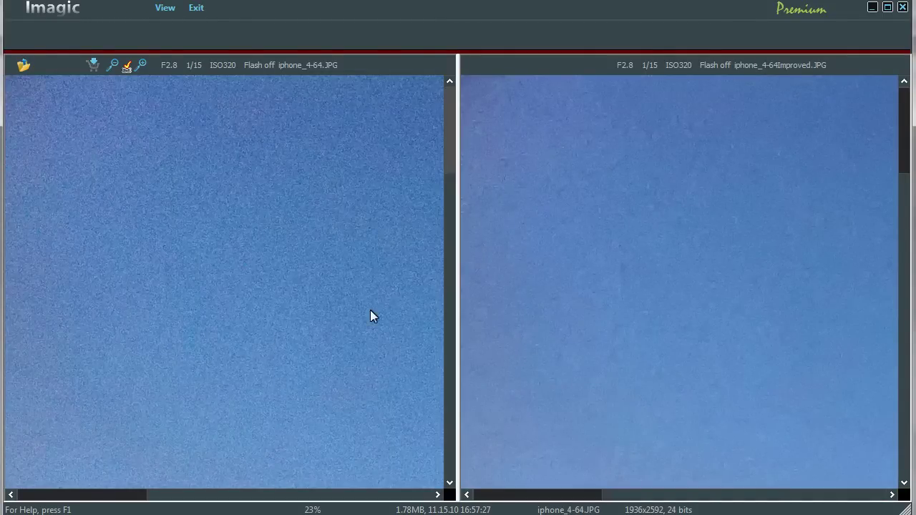
drag(448, 145, 424, 337)
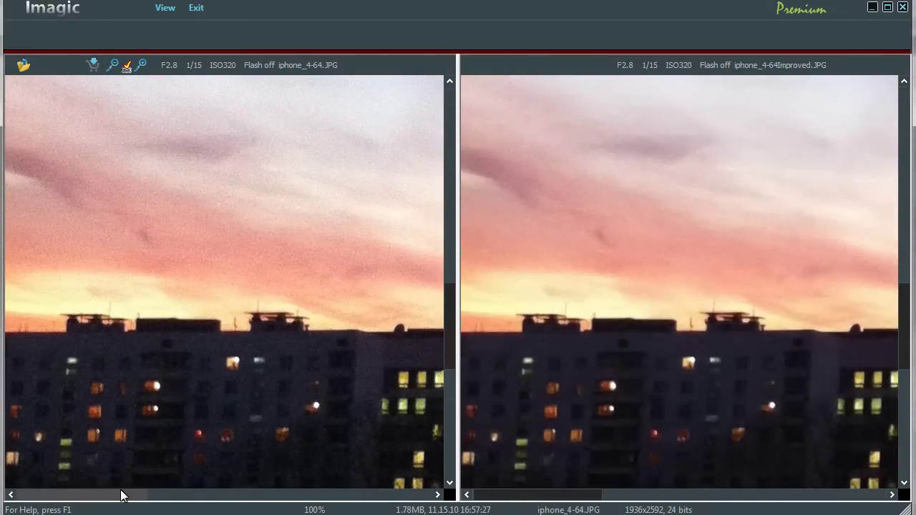
drag(120, 494, 230, 513)
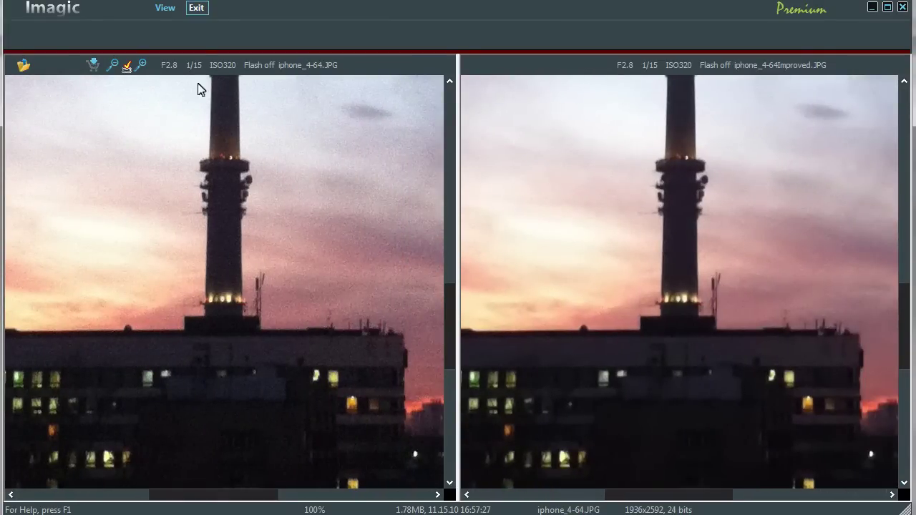
Step: Exit the tower photo comparison to return to the 16-file Images folder browser
click(196, 9)
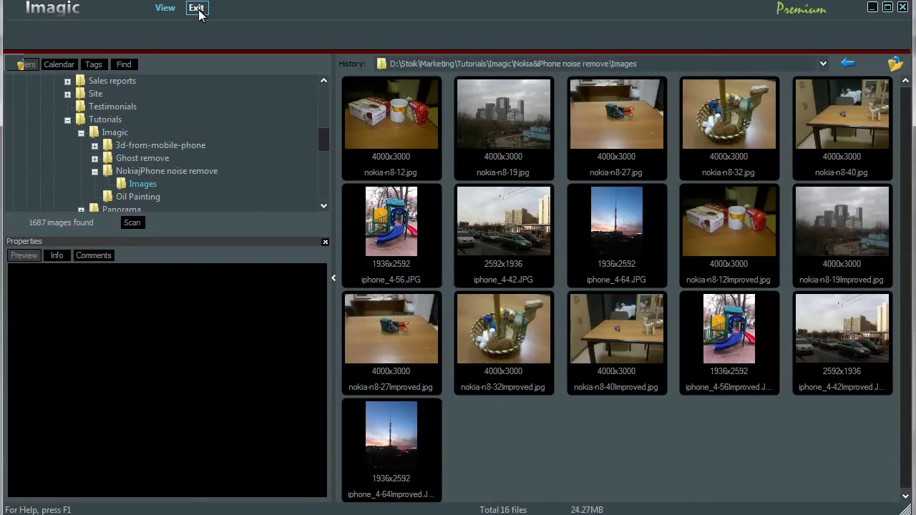